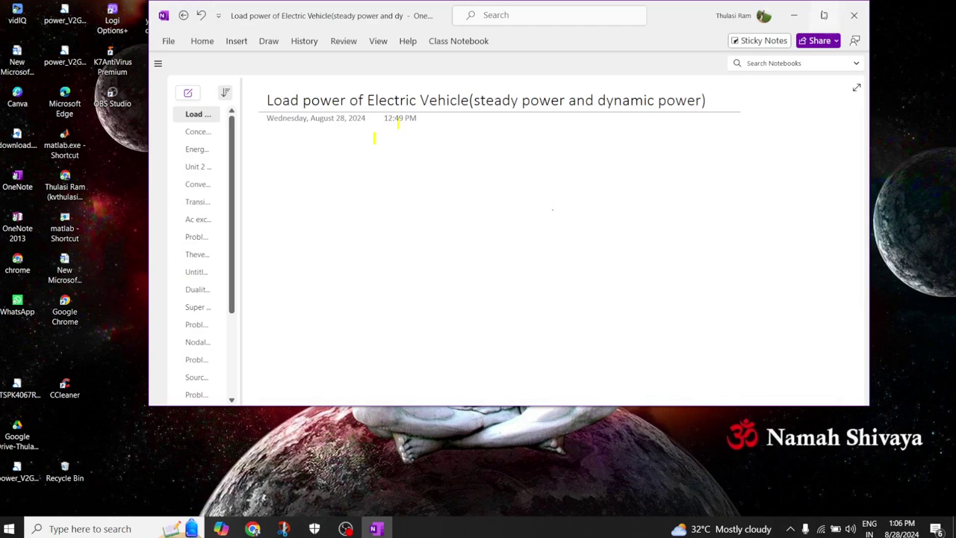
Maximize OneNote and draw arrowed Pload-versus-t axes with the purple pen
left_click(824, 15)
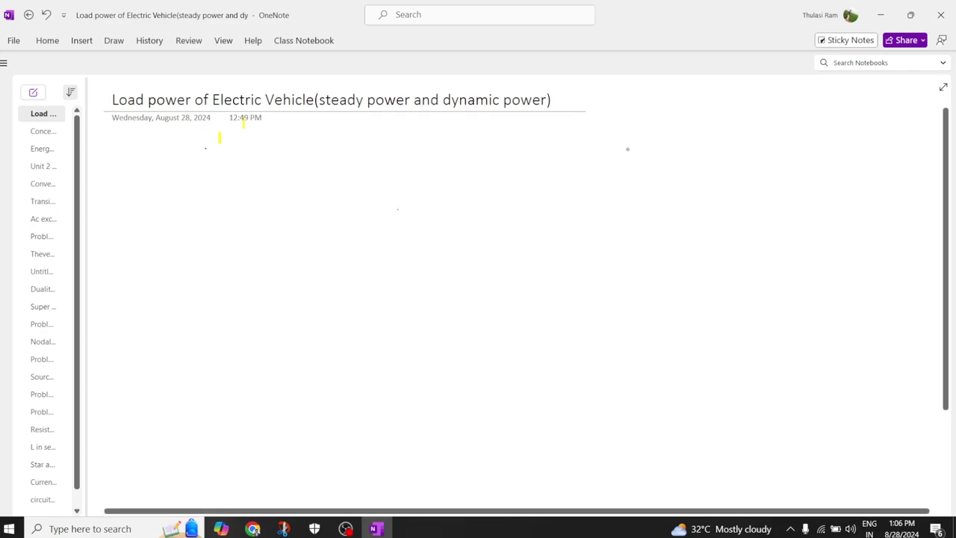
mouse_move(207, 148)
left_mouse_down()
mouse_move(209, 314)
mouse_move(539, 304)
mouse_move(533, 319)
left_mouse_up()
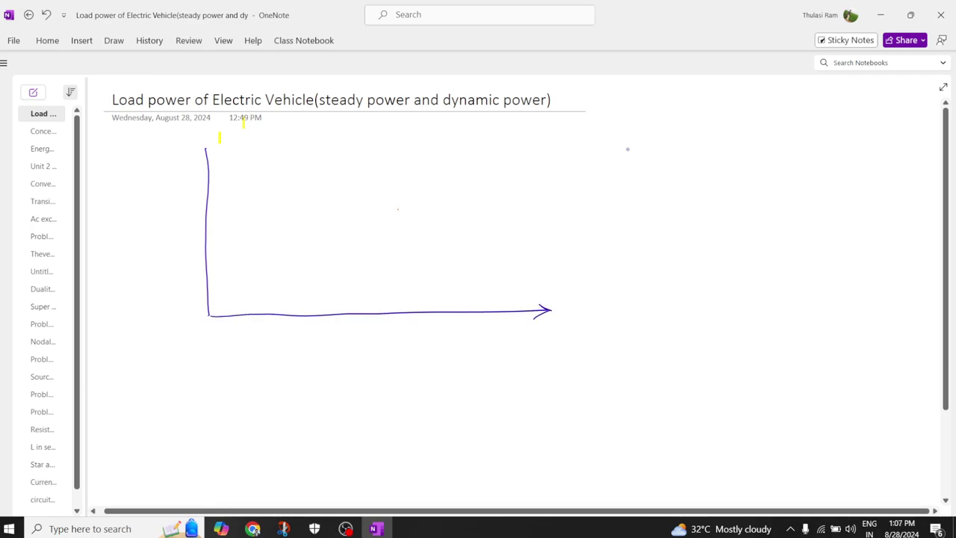
mouse_move(207, 147)
left_mouse_down()
mouse_move(199, 157)
mouse_move(219, 156)
left_mouse_up()
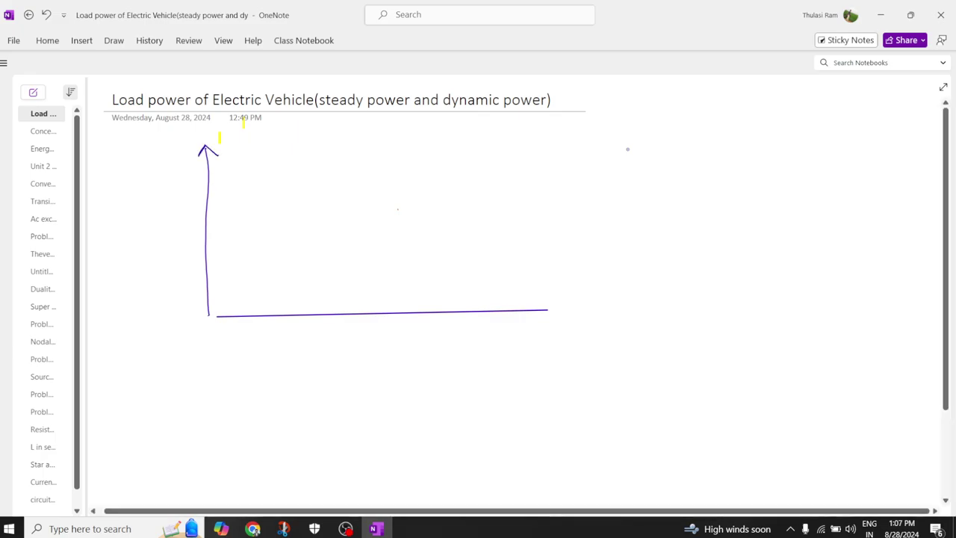
left_click_drag(540, 303, 534, 320)
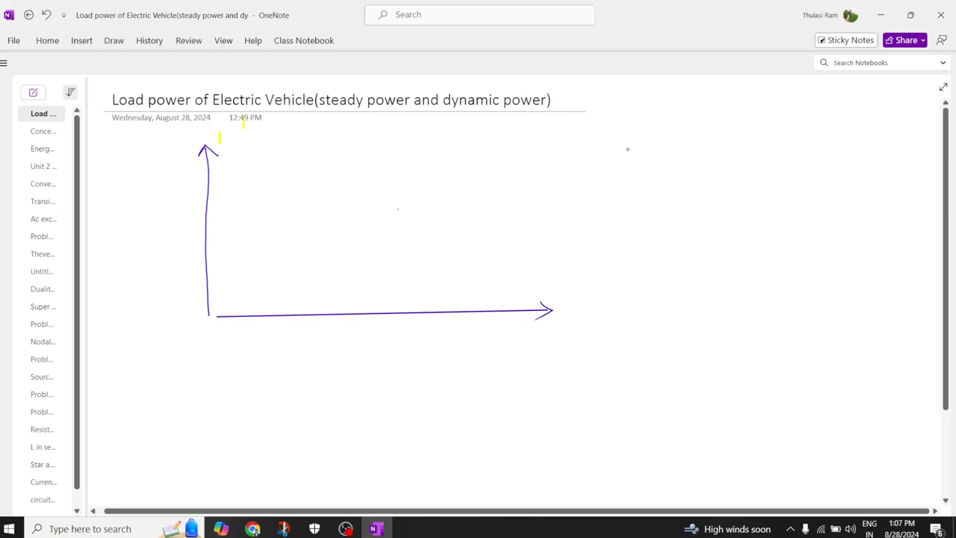
Label the axes t and Pload, then sketch the jagged load power curve and an arrow
left_click_drag(561, 322, 566, 338)
left_click_drag(552, 332, 568, 330)
mouse_move(161, 147)
left_mouse_down()
mouse_move(163, 166)
mouse_move(162, 158)
mouse_move(188, 164)
mouse_move(193, 148)
mouse_move(202, 152)
left_mouse_up()
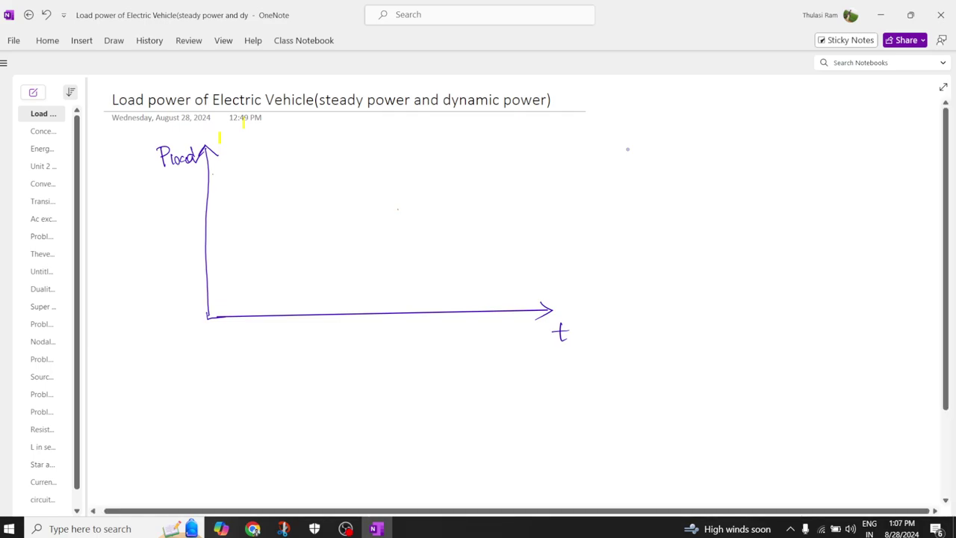
mouse_move(216, 173)
left_mouse_down()
mouse_move(244, 193)
mouse_move(244, 173)
mouse_move(254, 171)
mouse_move(256, 213)
mouse_move(277, 210)
mouse_move(273, 174)
mouse_move(298, 142)
mouse_move(301, 167)
mouse_move(323, 167)
mouse_move(327, 217)
mouse_move(343, 173)
mouse_move(359, 185)
mouse_move(359, 162)
mouse_move(373, 163)
mouse_move(373, 181)
mouse_move(413, 228)
mouse_move(433, 200)
left_mouse_up()
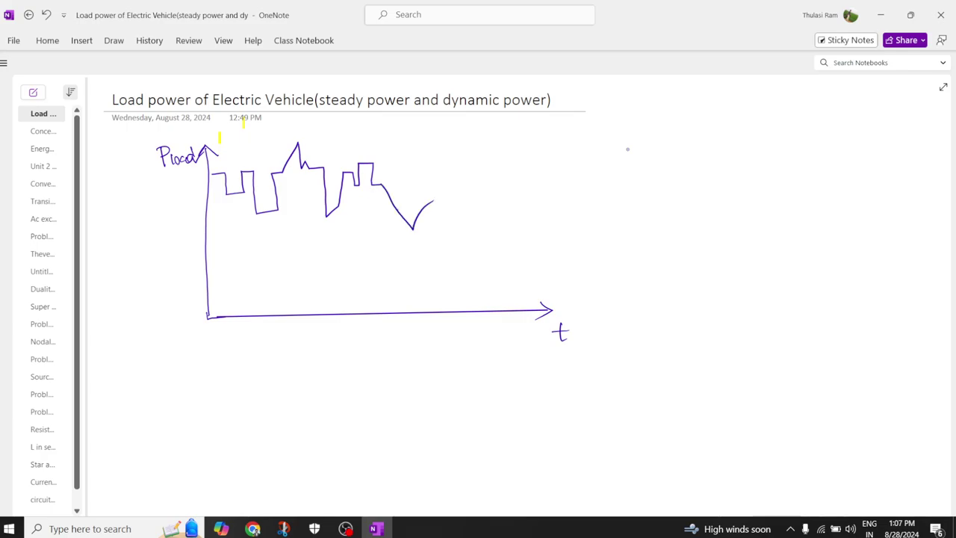
mouse_move(523, 214)
left_mouse_down()
mouse_move(563, 214)
mouse_move(550, 204)
mouse_move(568, 211)
mouse_move(546, 225)
left_mouse_up()
Switch to the black pen and draw arrowed axes for a second graph
left_click(113, 41)
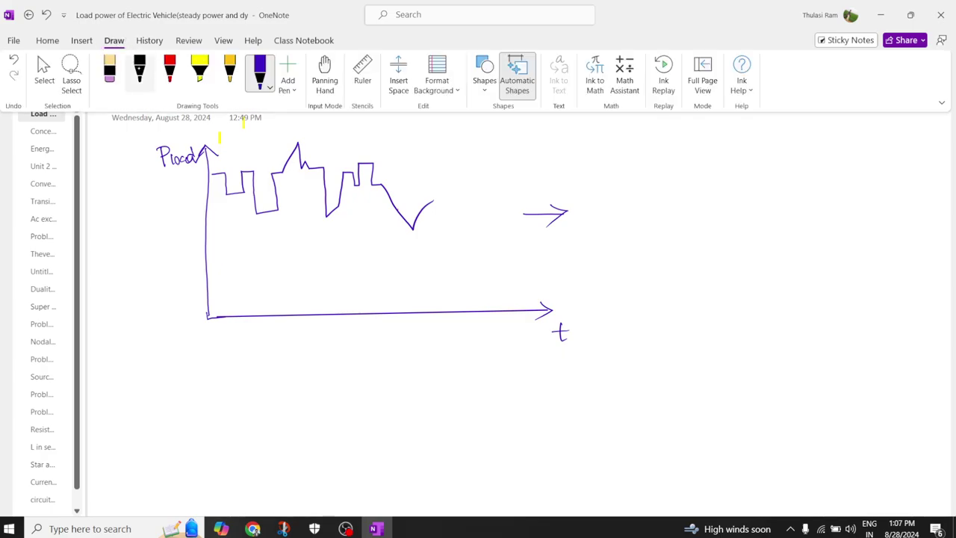
left_click(139, 71)
mouse_move(604, 158)
left_mouse_down()
mouse_move(609, 319)
mouse_move(805, 319)
left_mouse_up()
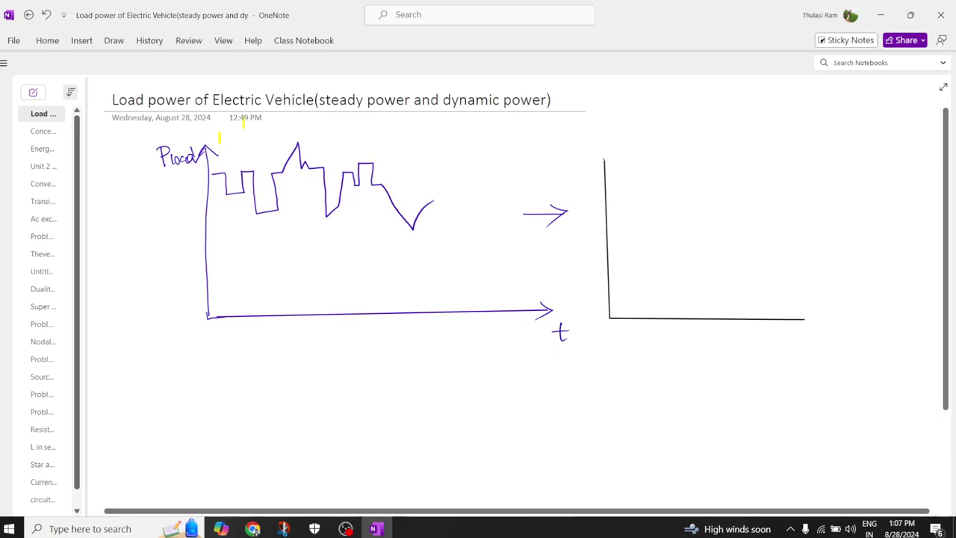
left_click_drag(597, 169, 615, 168)
left_click_drag(801, 314, 794, 333)
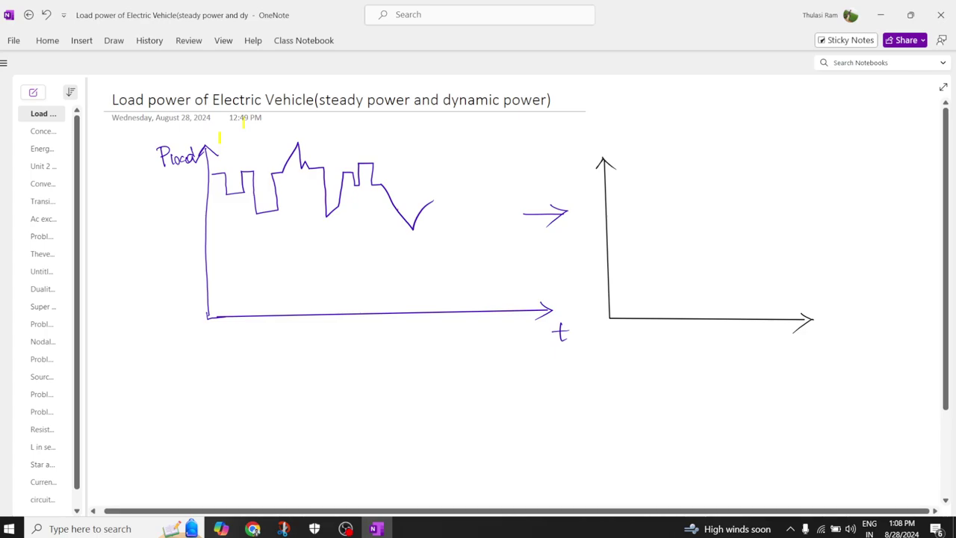
Write the 'Steady state' heading and label the new vertical axis Pavg
mouse_move(670, 118)
left_mouse_down()
mouse_move(659, 128)
mouse_move(699, 130)
mouse_move(706, 140)
mouse_move(713, 122)
mouse_move(721, 126)
left_mouse_up()
left_click(721, 117)
mouse_move(725, 117)
left_mouse_down()
mouse_move(738, 114)
mouse_move(738, 126)
left_mouse_up()
left_click_drag(736, 119, 750, 123)
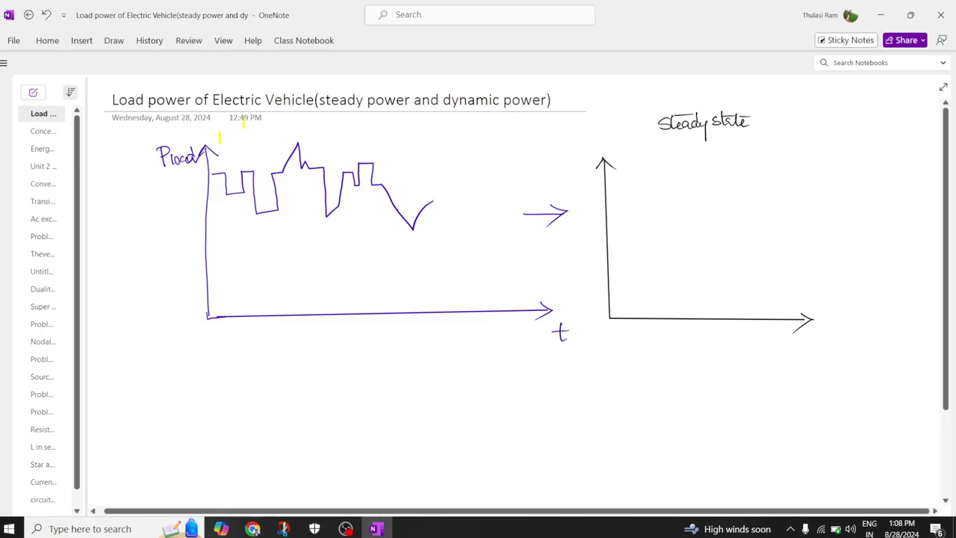
mouse_move(575, 146)
left_mouse_down()
mouse_move(576, 160)
mouse_move(606, 144)
mouse_move(605, 164)
left_mouse_up()
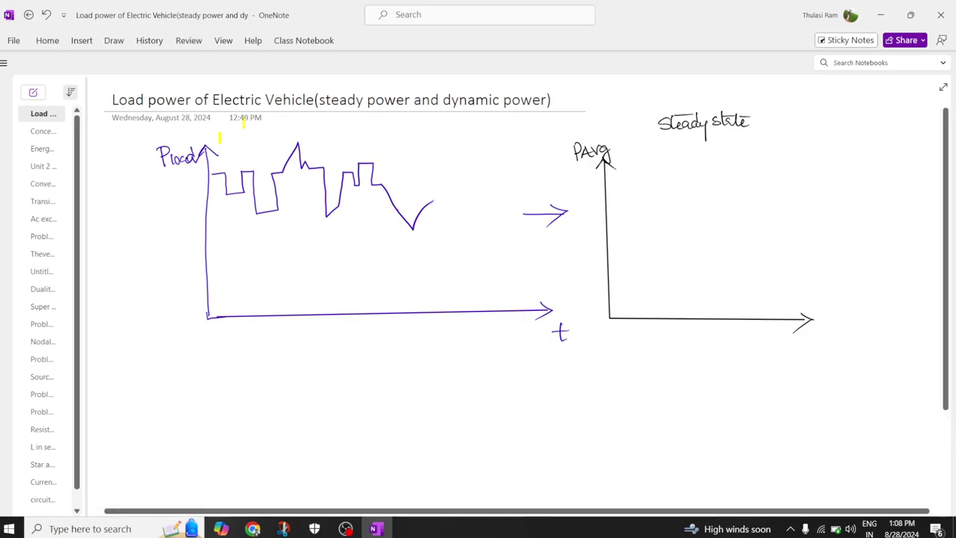
left_click_drag(228, 186, 235, 186)
left_click_drag(246, 185, 253, 185)
Draw the flat average line with an arrow, label it 'Avg power', and add a plus sign
left_click_drag(610, 189, 759, 187)
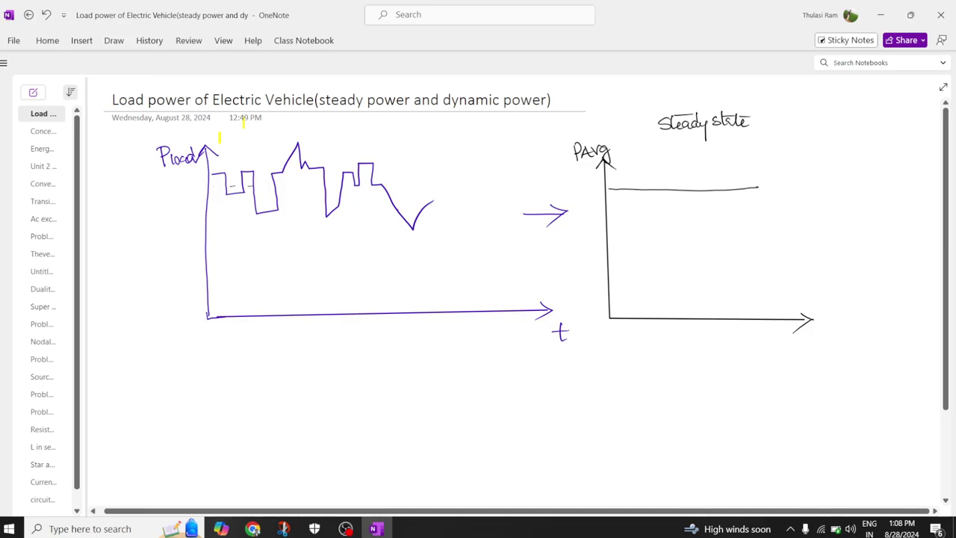
left_click_drag(677, 166, 675, 183)
mouse_move(666, 177)
left_mouse_down()
mouse_move(675, 188)
mouse_move(686, 178)
left_mouse_up()
mouse_move(696, 157)
left_mouse_down()
mouse_move(713, 176)
mouse_move(727, 159)
mouse_move(728, 173)
mouse_move(731, 160)
mouse_move(728, 167)
mouse_move(759, 161)
left_mouse_up()
mouse_move(760, 169)
left_mouse_down()
mouse_move(765, 158)
mouse_move(791, 158)
left_mouse_up()
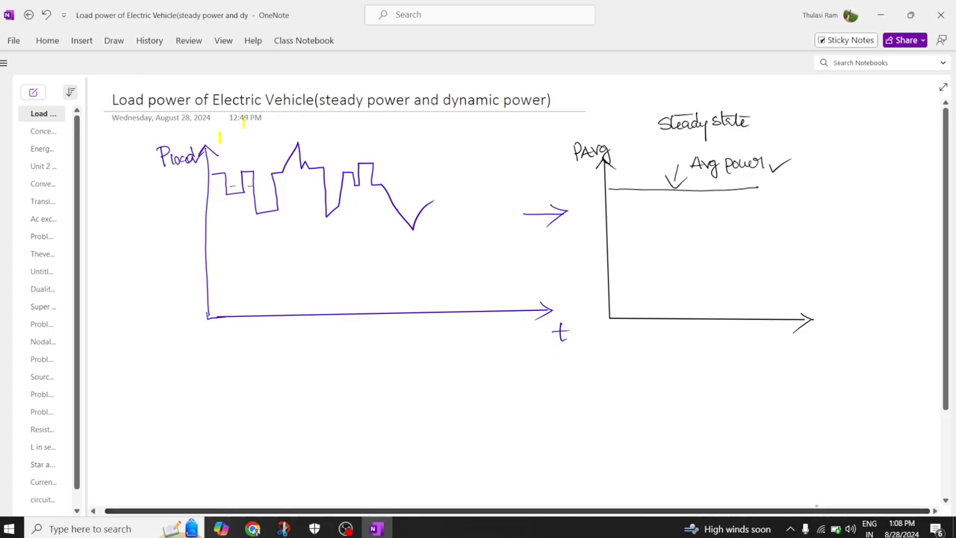
mouse_move(829, 221)
left_mouse_down()
mouse_move(844, 222)
mouse_move(836, 231)
left_mouse_up()
Draw arrowed axes for a third graph and label the middle and third time axes t
scroll(516, 298, "right", 3)
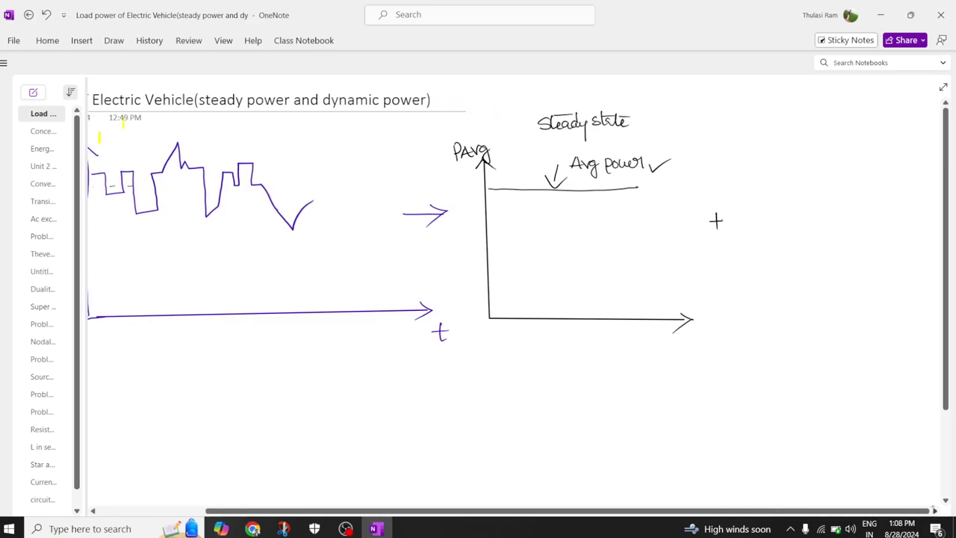
mouse_move(761, 137)
left_mouse_down()
mouse_move(765, 315)
mouse_move(919, 315)
mouse_move(900, 331)
left_mouse_up()
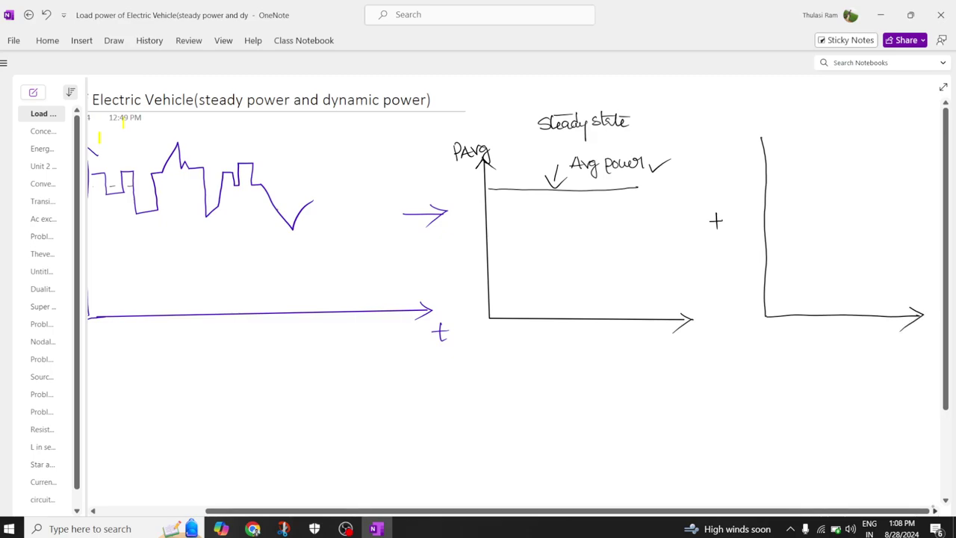
mouse_move(756, 147)
left_mouse_down()
mouse_move(761, 136)
mouse_move(782, 148)
left_mouse_up()
left_click_drag(702, 326, 714, 340)
left_click_drag(694, 338, 720, 329)
left_click_drag(912, 325, 915, 341)
left_click_drag(904, 334, 922, 329)
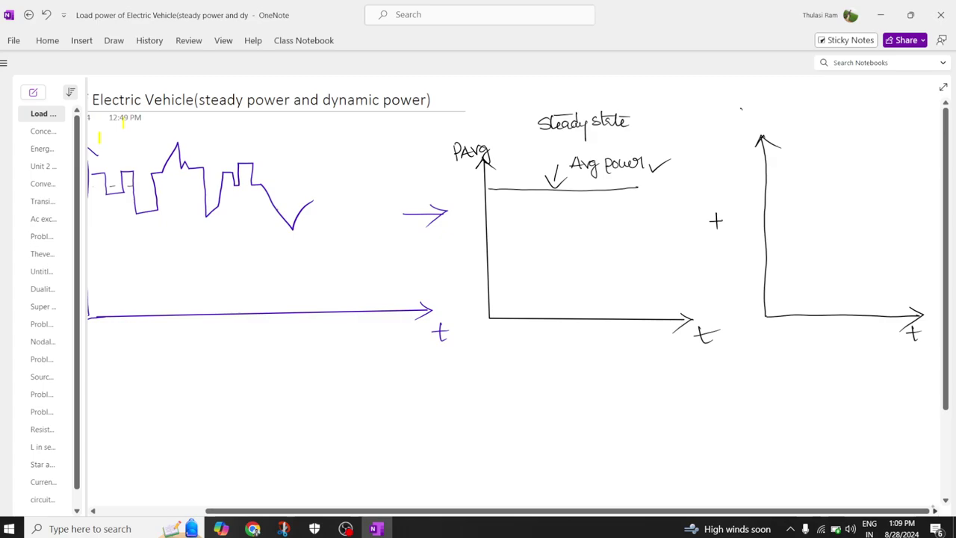
Write the 'Dynamic power' heading above the third graph
mouse_move(741, 107)
left_mouse_down()
mouse_move(751, 124)
mouse_move(810, 114)
left_mouse_up()
mouse_move(812, 109)
left_mouse_down()
mouse_move(808, 117)
mouse_move(839, 114)
left_mouse_up()
left_click_drag(842, 106, 842, 124)
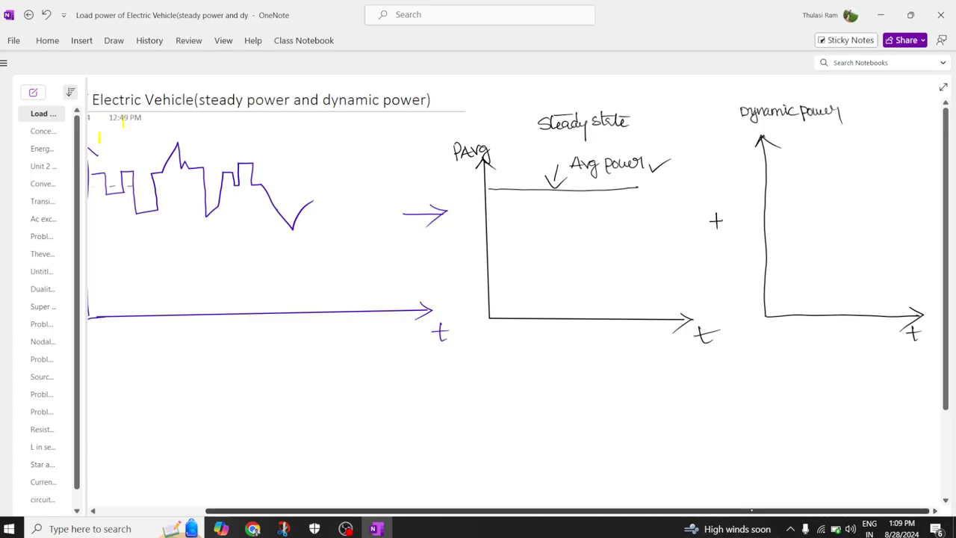
scroll(716, 220, "right", 3)
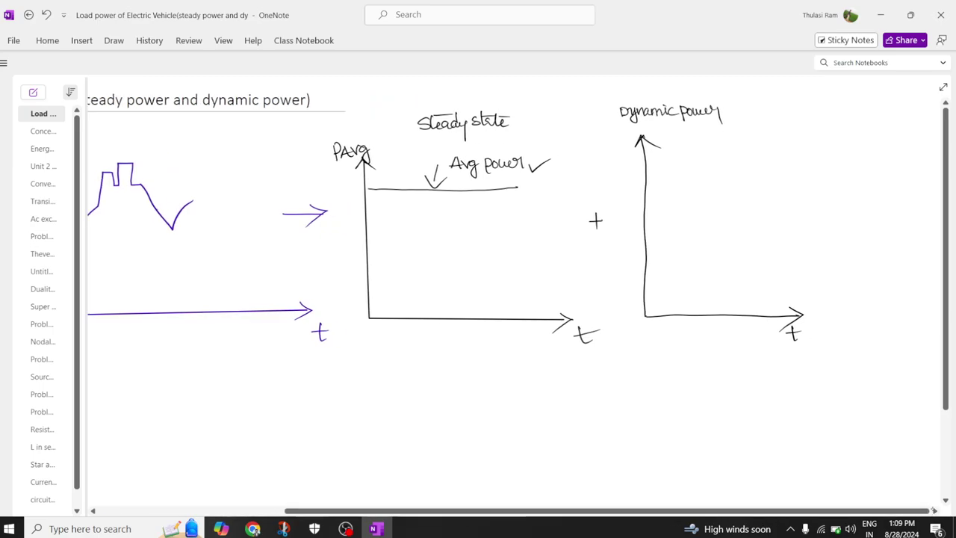
scroll(516, 298, "right", 3)
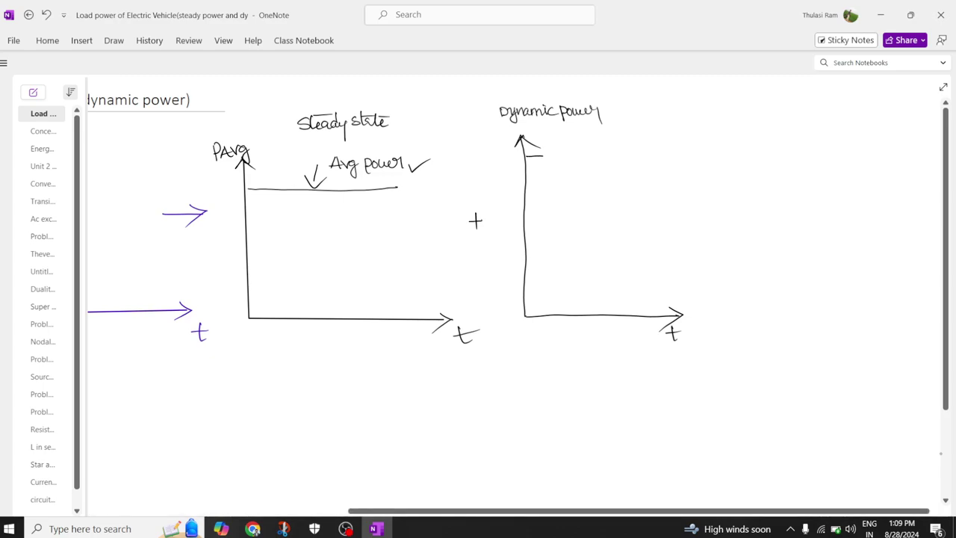
Begin the dynamic power curve, undoing a stray stroke and a misdrawn arrow
mouse_move(527, 156)
left_mouse_down()
mouse_move(543, 182)
mouse_move(544, 157)
mouse_move(546, 184)
mouse_move(564, 186)
mouse_move(563, 155)
mouse_move(575, 154)
mouse_move(579, 191)
mouse_move(614, 198)
mouse_move(614, 154)
mouse_move(629, 154)
mouse_move(636, 131)
mouse_move(660, 116)
left_mouse_up()
key("ctrl+z")
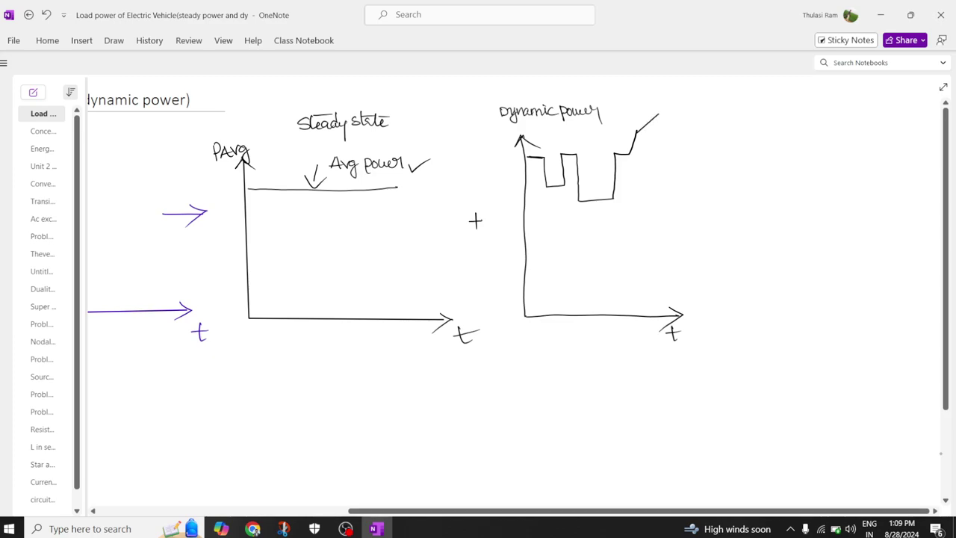
mouse_move(657, 122)
left_mouse_down()
mouse_move(661, 116)
mouse_move(677, 183)
left_mouse_up()
key("ctrl+z")
left_click(46, 14)
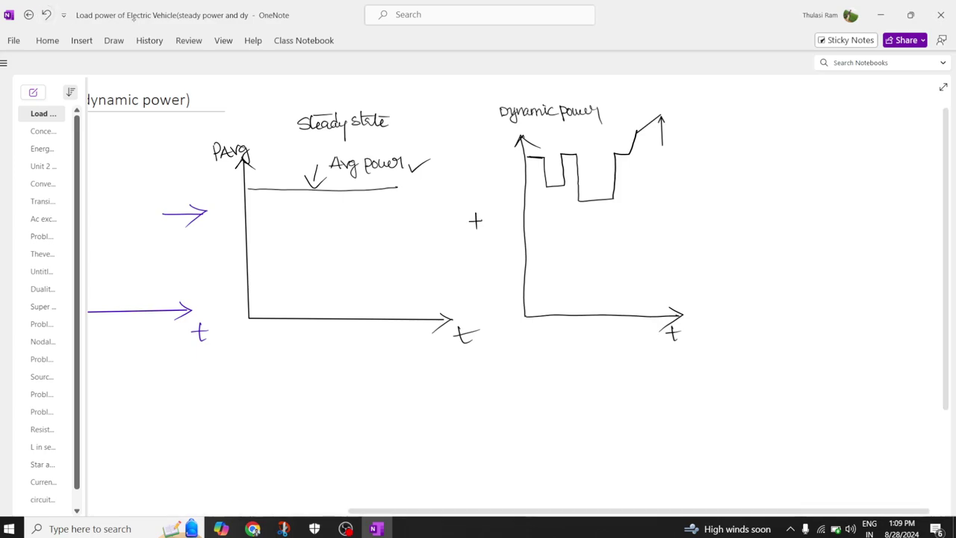
left_click(45, 14)
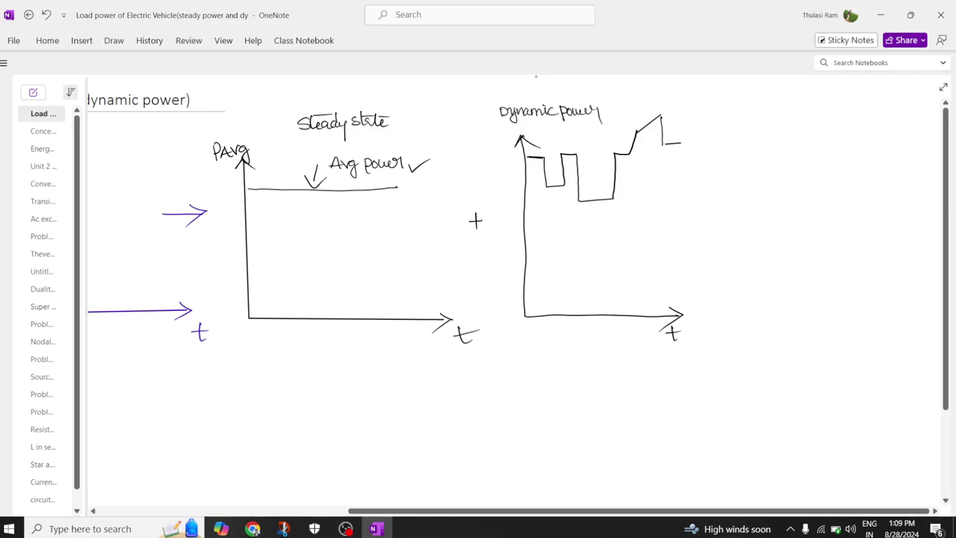
Extend the dynamic power waveform with a flat step down and a jagged dip
left_click_drag(665, 144, 681, 189)
key("ctrl+z")
mouse_move(665, 143)
left_mouse_down()
mouse_move(684, 144)
mouse_move(687, 191)
left_mouse_up()
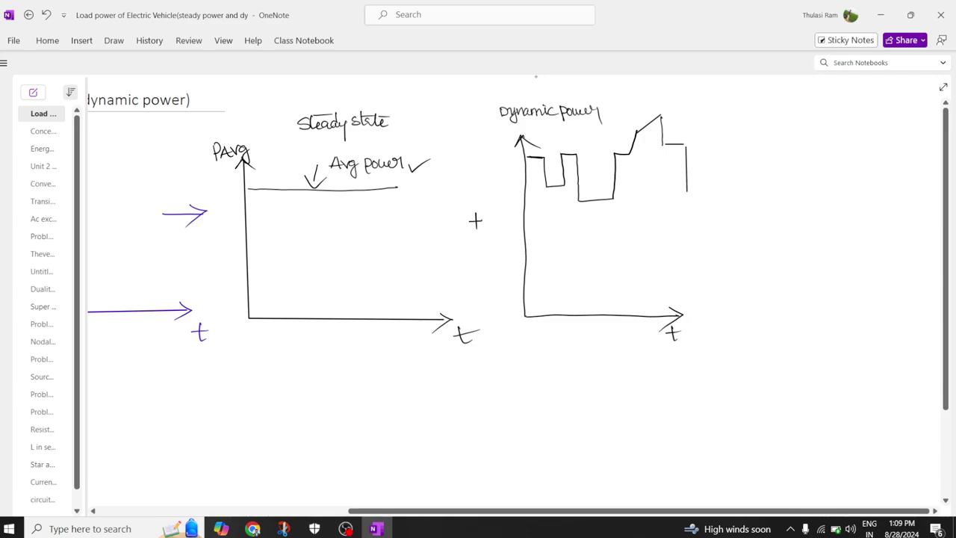
mouse_move(688, 188)
left_mouse_down()
mouse_move(722, 170)
mouse_move(722, 126)
mouse_move(733, 125)
mouse_move(733, 141)
mouse_move(760, 140)
left_mouse_up()
Browse the History, Insert and Home ribbons, then collapse the ribbon with Ctrl+F1
left_click(151, 41)
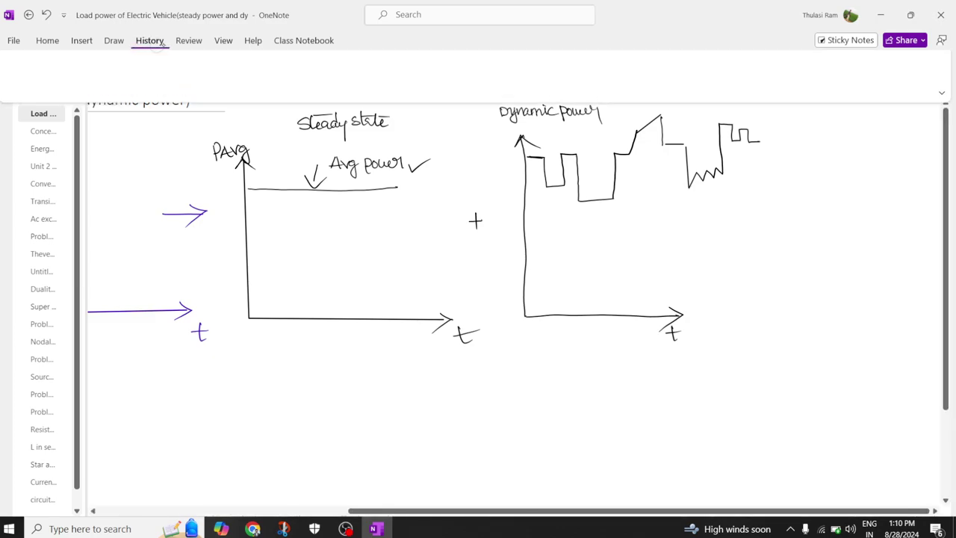
left_click(82, 41)
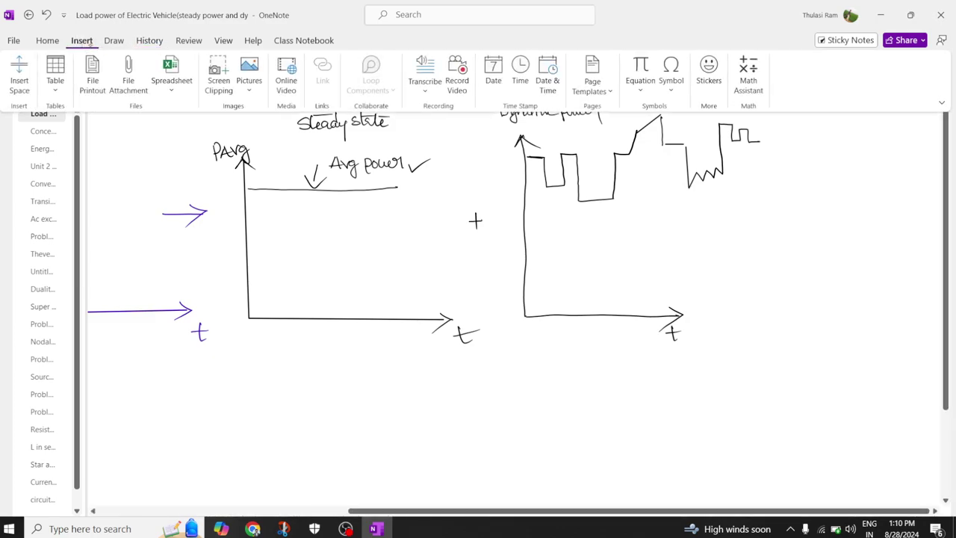
left_click(49, 41)
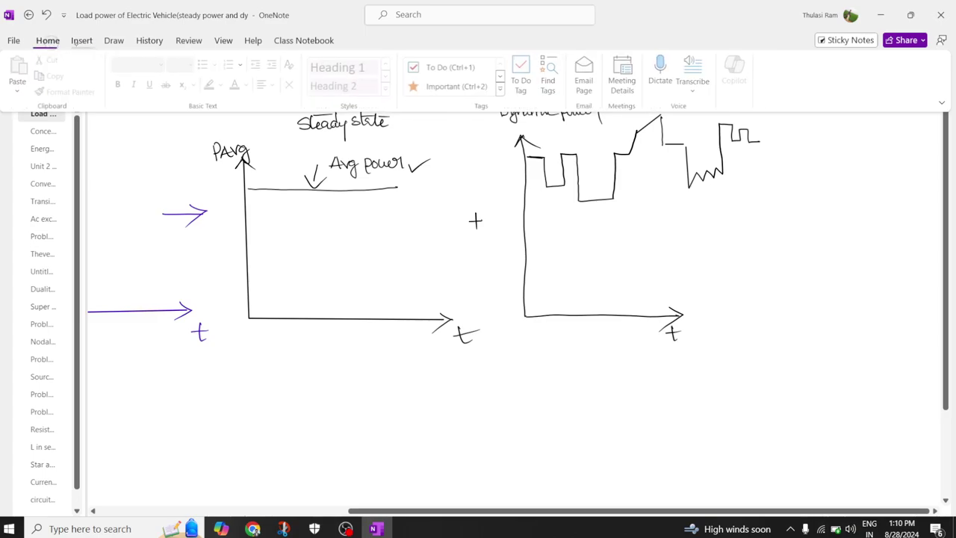
key("ctrl+F1")
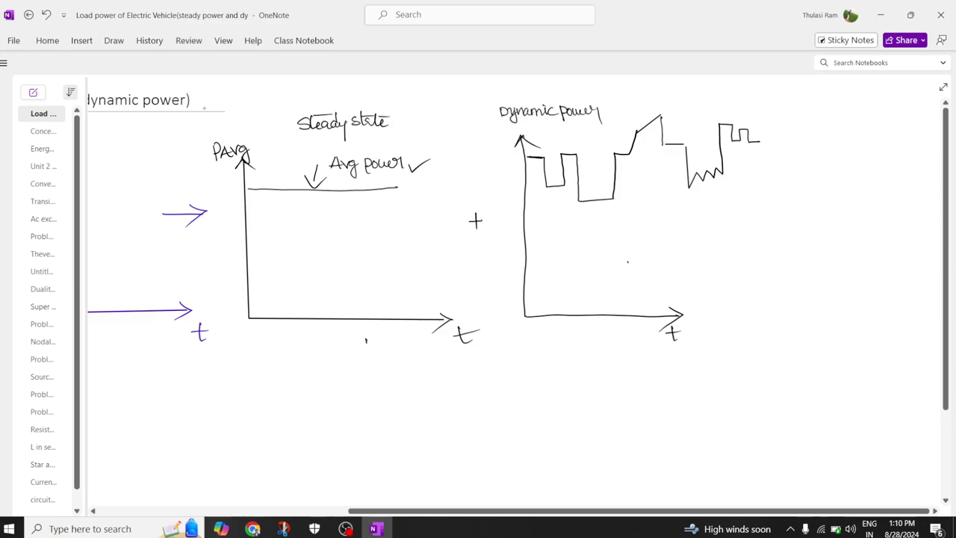
Write 'Steady power' with an upward arrow below the steady-state graph
mouse_move(366, 338)
left_mouse_down()
mouse_move(367, 358)
mouse_move(378, 346)
left_mouse_up()
mouse_move(336, 379)
left_mouse_down()
mouse_move(325, 390)
mouse_move(357, 391)
left_mouse_up()
left_click_drag(366, 373, 366, 390)
mouse_move(368, 385)
left_mouse_down()
mouse_move(332, 381)
mouse_move(399, 384)
left_mouse_up()
left_click_drag(398, 379, 415, 381)
left_click_drag(412, 382, 437, 380)
mouse_move(578, 366)
left_mouse_down()
mouse_move(577, 377)
mouse_move(597, 370)
mouse_move(594, 393)
mouse_move(613, 378)
mouse_move(699, 376)
mouse_move(716, 366)
mouse_move(743, 378)
left_mouse_up()
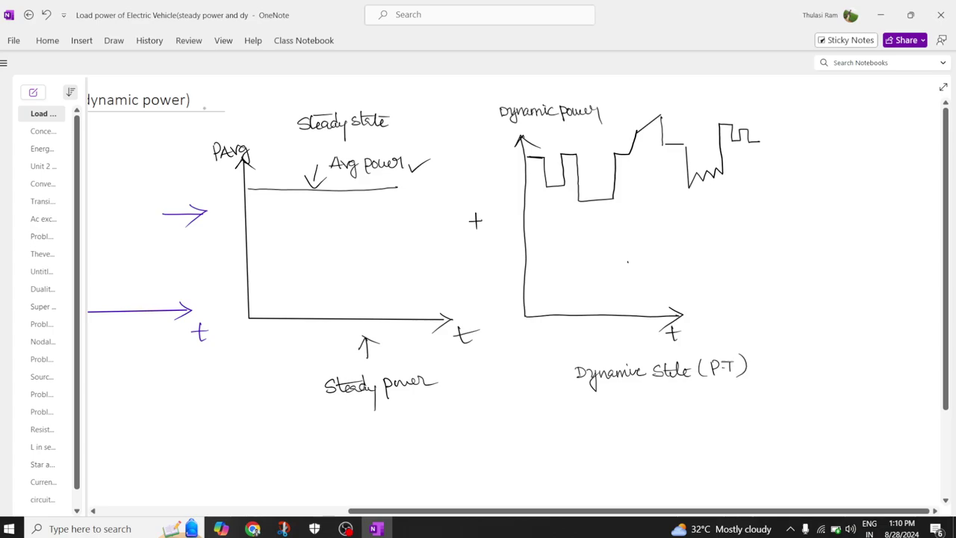
Add an arrow and the bracketed 'I.C. engine (Small Rating)' label under the steady graph
mouse_move(293, 396)
left_mouse_down()
mouse_move(295, 334)
mouse_move(310, 348)
left_mouse_up()
mouse_move(293, 425)
left_mouse_down()
mouse_move(292, 436)
mouse_move(296, 425)
left_mouse_up()
mouse_move(286, 435)
left_mouse_down()
mouse_move(338, 428)
mouse_move(351, 442)
mouse_move(372, 425)
left_mouse_up()
left_click(303, 431)
mouse_move(368, 430)
left_mouse_down()
mouse_move(387, 438)
mouse_move(439, 430)
mouse_move(448, 418)
mouse_move(466, 431)
mouse_move(476, 417)
mouse_move(499, 438)
left_mouse_up()
mouse_move(363, 411)
left_mouse_down()
mouse_move(374, 450)
mouse_move(396, 436)
left_mouse_up()
Under the dynamic graph, draw an arrow and write 'large P-T' with a bracketed symbol plus motor
mouse_move(577, 403)
left_mouse_down()
mouse_move(572, 340)
mouse_move(583, 354)
left_mouse_up()
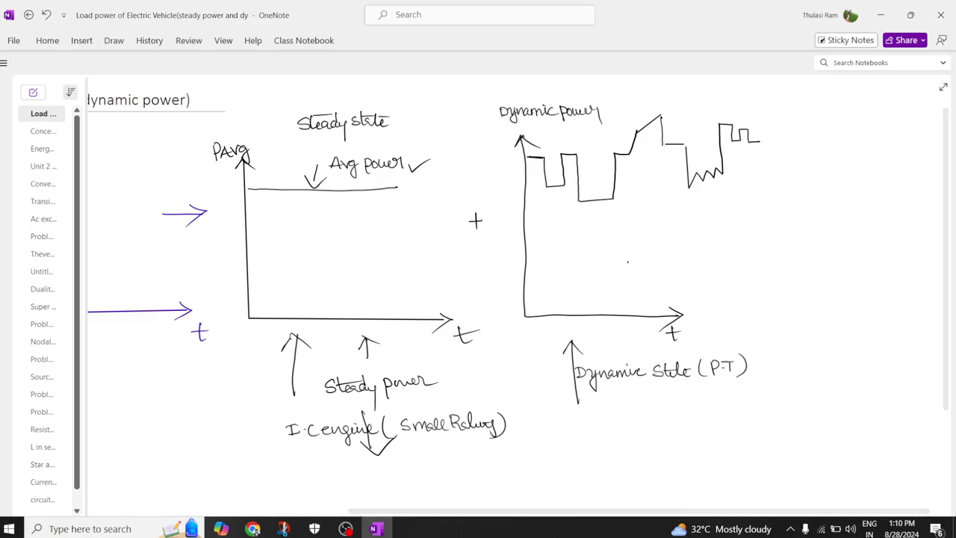
mouse_move(586, 414)
left_mouse_down()
mouse_move(585, 428)
mouse_move(612, 420)
mouse_move(617, 431)
left_mouse_up()
left_click_drag(620, 420, 636, 409)
left_click_drag(636, 410, 652, 417)
mouse_move(658, 411)
left_mouse_down()
mouse_move(657, 423)
mouse_move(668, 409)
left_mouse_up()
mouse_move(566, 440)
left_mouse_down()
mouse_move(562, 458)
mouse_move(606, 448)
mouse_move(596, 474)
mouse_move(628, 450)
left_mouse_up()
left_click_drag(620, 443, 620, 457)
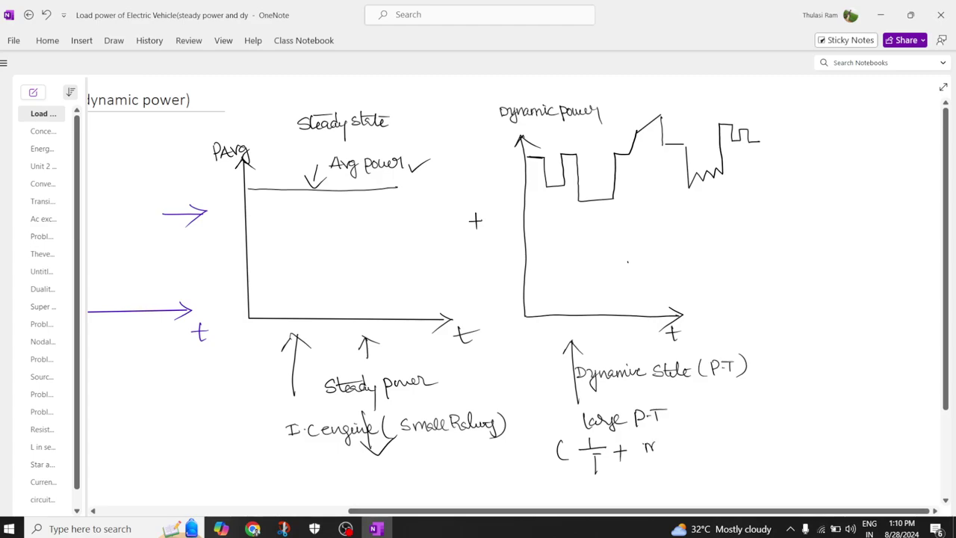
mouse_move(654, 447)
left_mouse_down()
mouse_move(687, 447)
mouse_move(695, 461)
left_mouse_up()
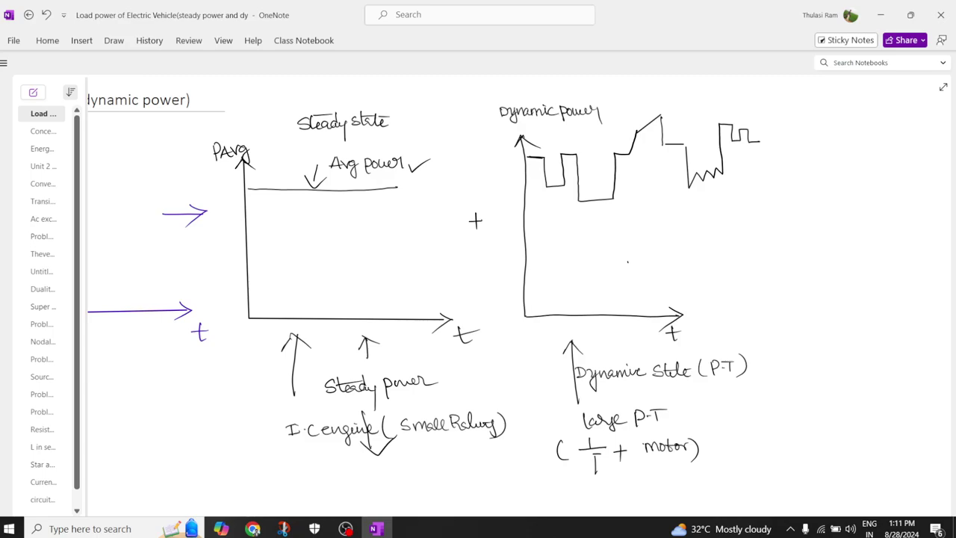
Underline 'large P-T', circle the symbol and motor, and add tick marks
left_click_drag(605, 203, 647, 193)
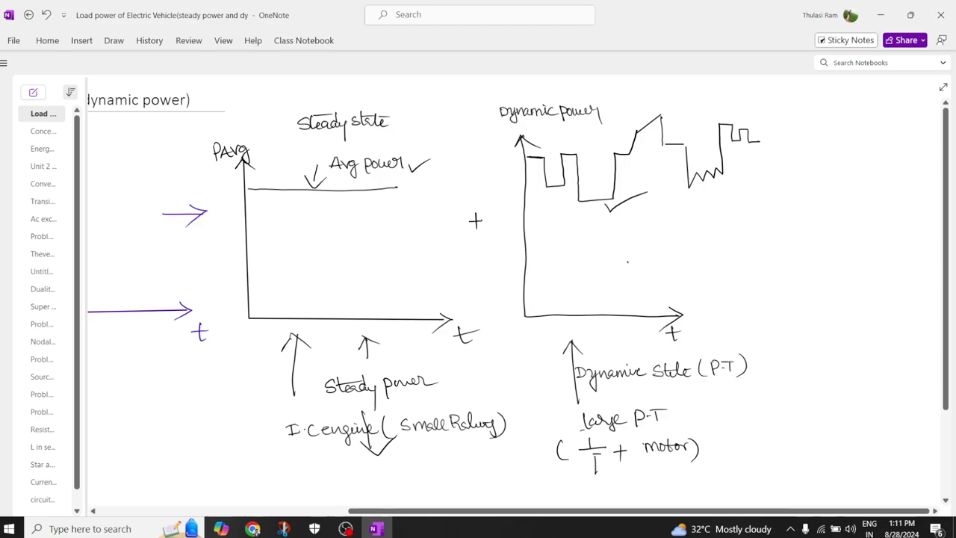
mouse_move(584, 430)
left_mouse_down()
mouse_move(666, 428)
mouse_move(667, 395)
mouse_move(687, 411)
left_mouse_up()
mouse_move(591, 475)
left_mouse_down()
mouse_move(685, 458)
mouse_move(598, 477)
mouse_move(620, 458)
left_mouse_up()
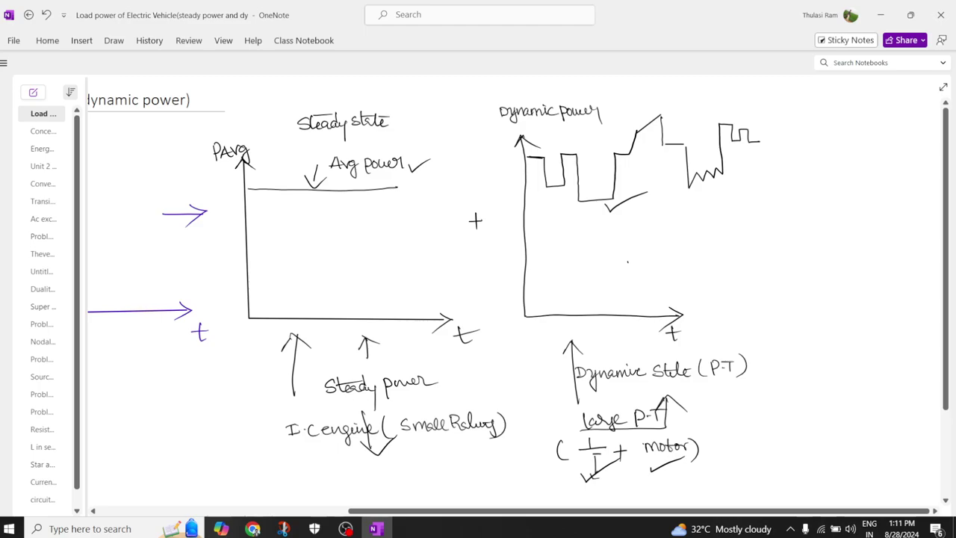
mouse_move(602, 441)
left_mouse_down()
mouse_move(606, 472)
mouse_move(606, 447)
left_mouse_up()
left_click_drag(661, 427, 733, 394)
left_click_drag(640, 436, 678, 407)
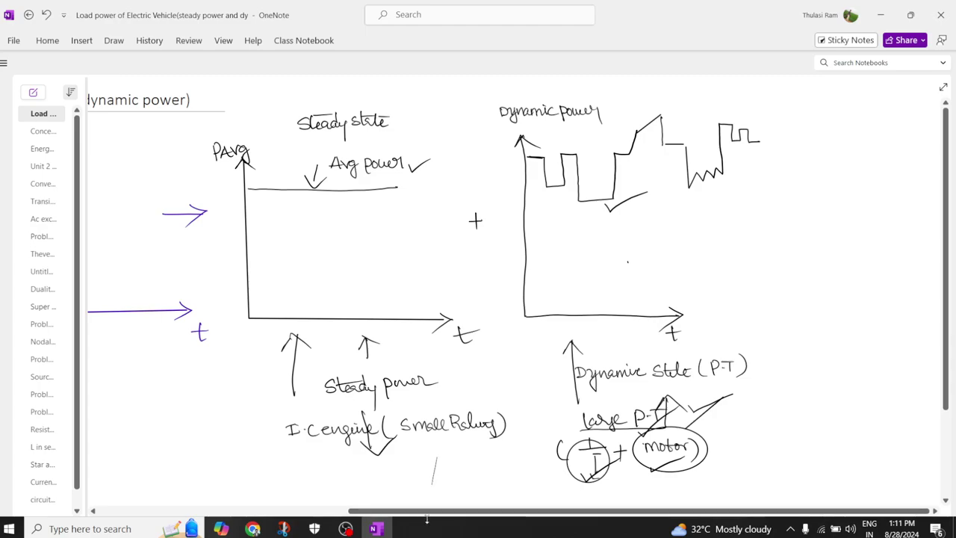
Add tick marks beside the steady-state and dynamic power graphs
scroll(478, 299, "left", 5)
scroll(478, 299, "left", 3)
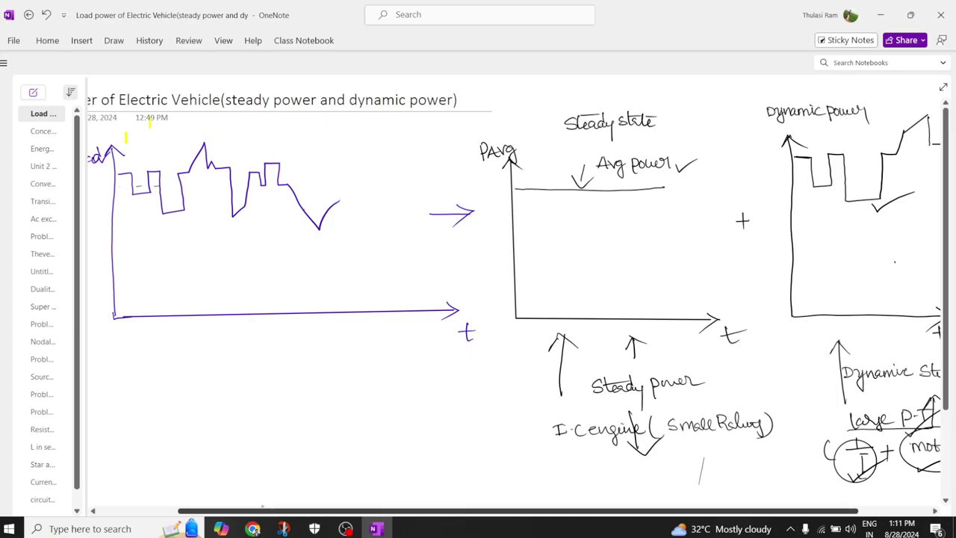
left_click_drag(599, 219, 642, 205)
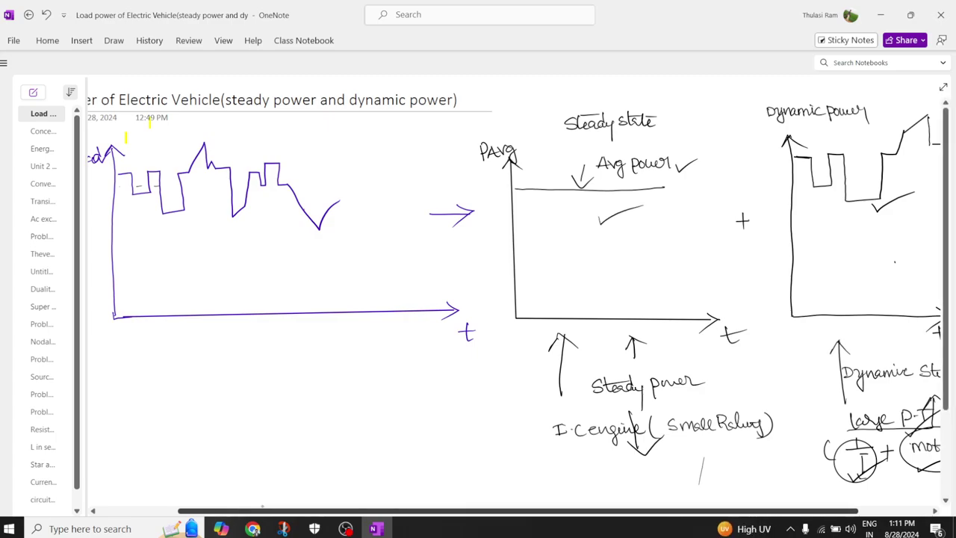
left_click_drag(843, 243, 874, 237)
Draw a zero-average line across the dynamic power graph labelled 'Pavg = 0'
scroll(513, 305, "right", 3)
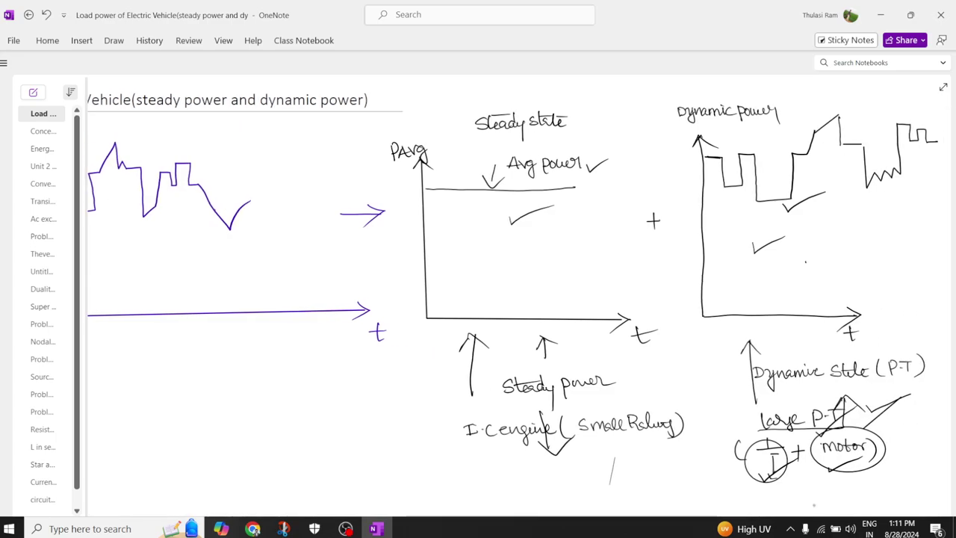
left_click_drag(707, 168, 917, 167)
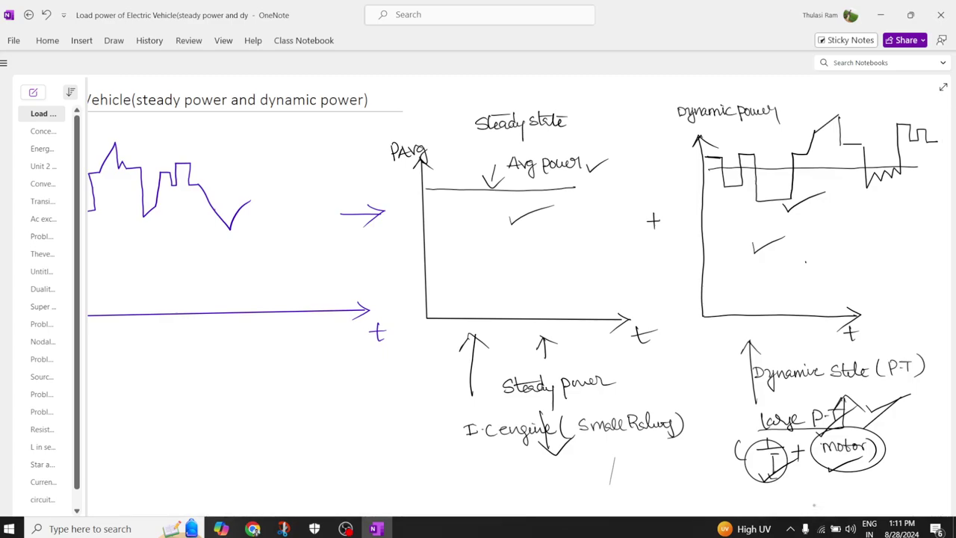
left_click_drag(797, 192, 797, 169)
mouse_move(814, 191)
left_mouse_down()
mouse_move(816, 212)
mouse_move(818, 198)
mouse_move(843, 206)
mouse_move(839, 223)
mouse_move(862, 215)
left_mouse_up()
left_click_drag(871, 208, 871, 210)
left_click_drag(824, 237, 884, 233)
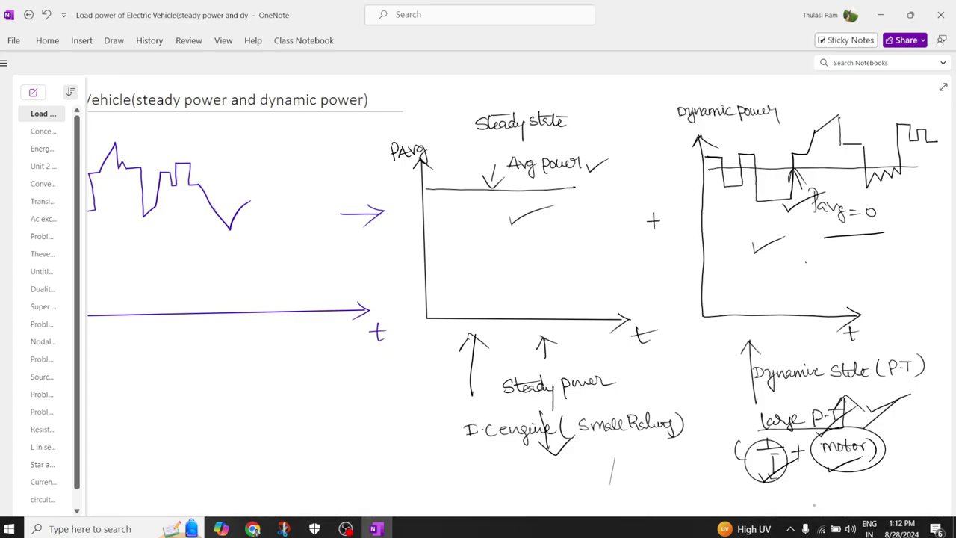
Add another tick mark and retrace the plus sign between the graphs
scroll(514, 299, "left", 5)
scroll(513, 298, "right", 4)
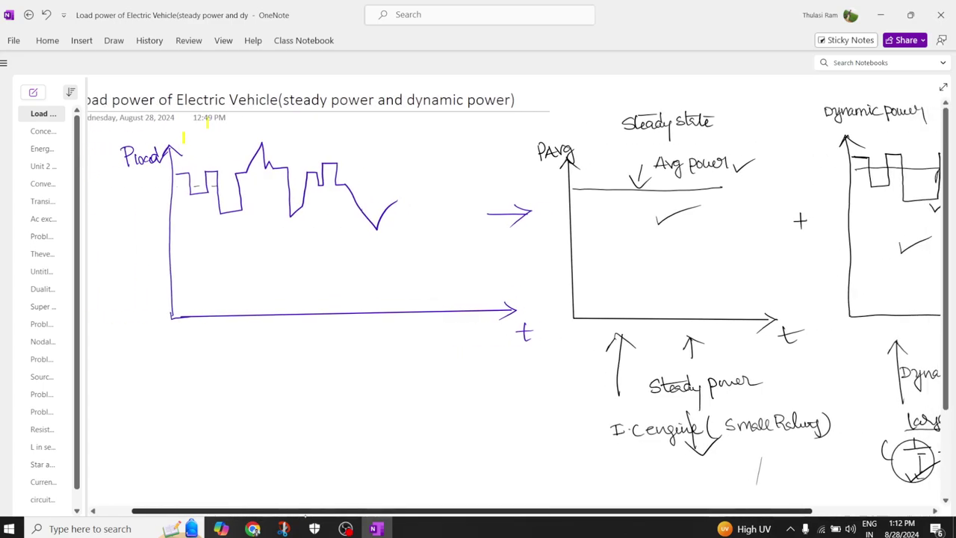
left_click_drag(441, 277, 493, 263)
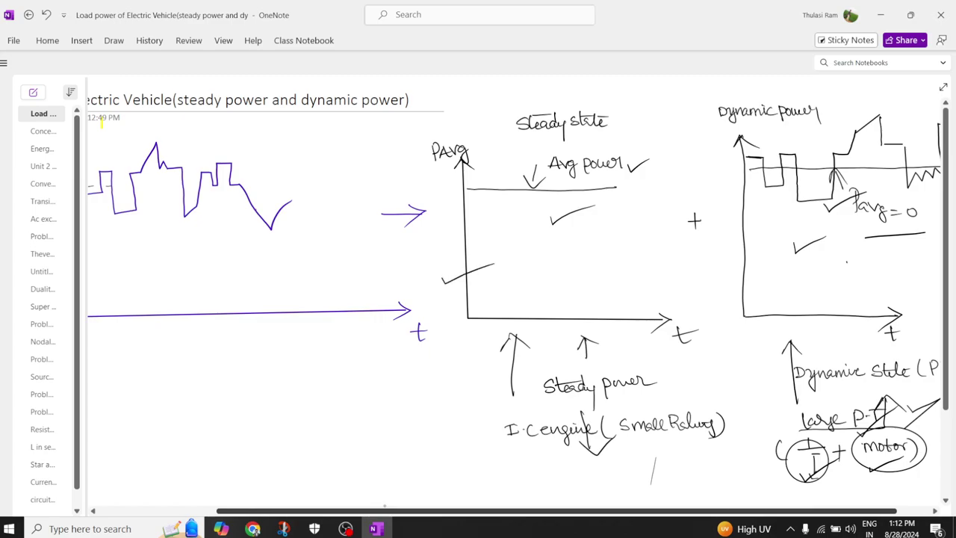
scroll(514, 299, "right", 1)
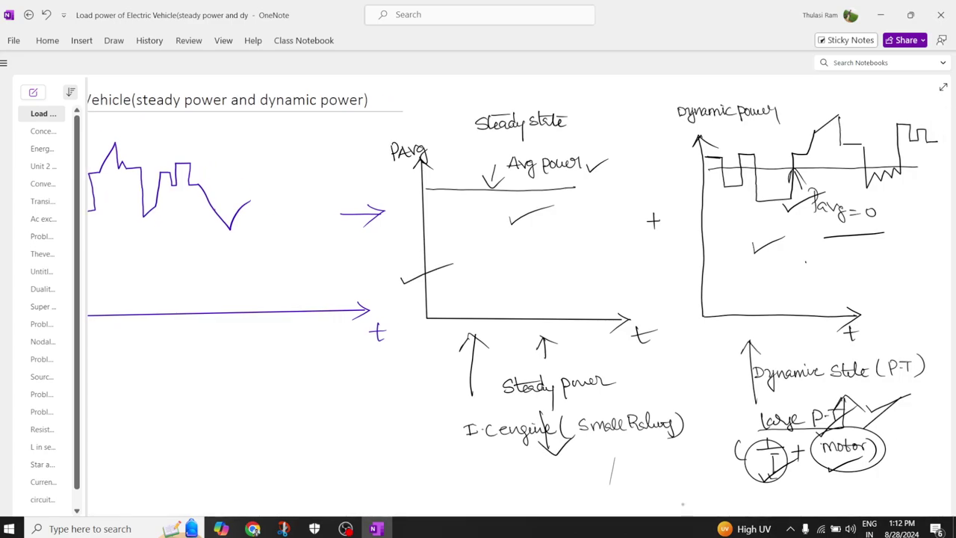
mouse_move(637, 221)
left_mouse_down()
mouse_move(674, 221)
mouse_move(658, 244)
left_mouse_up()
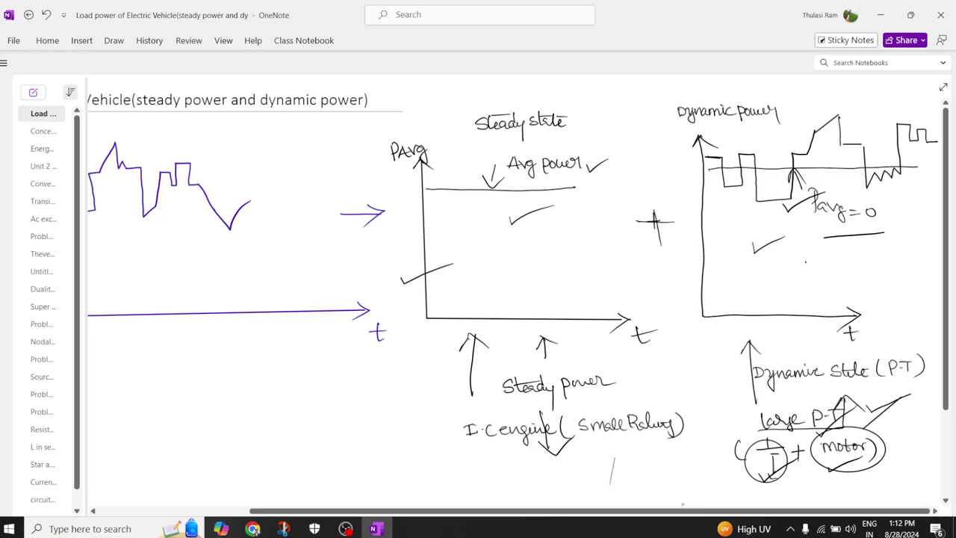
scroll(514, 299, "left", 4)
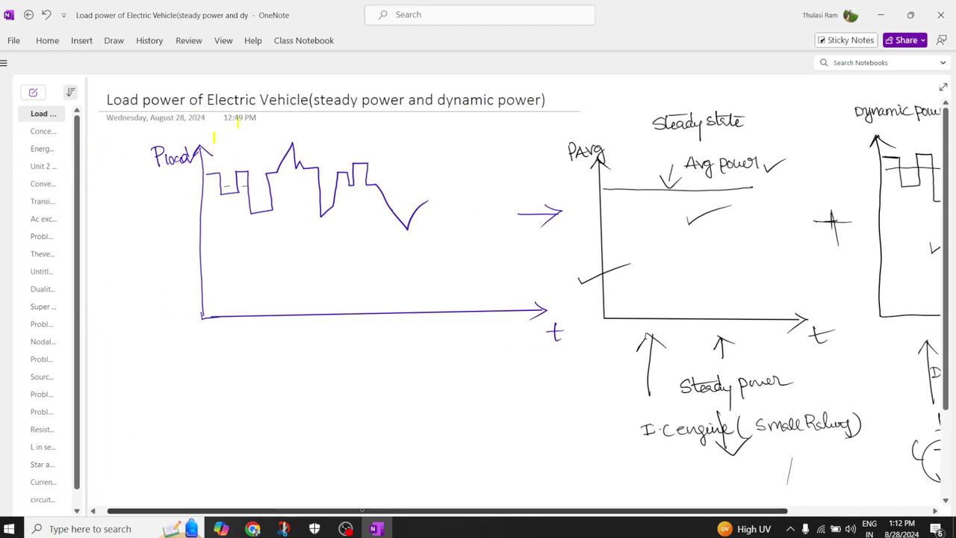